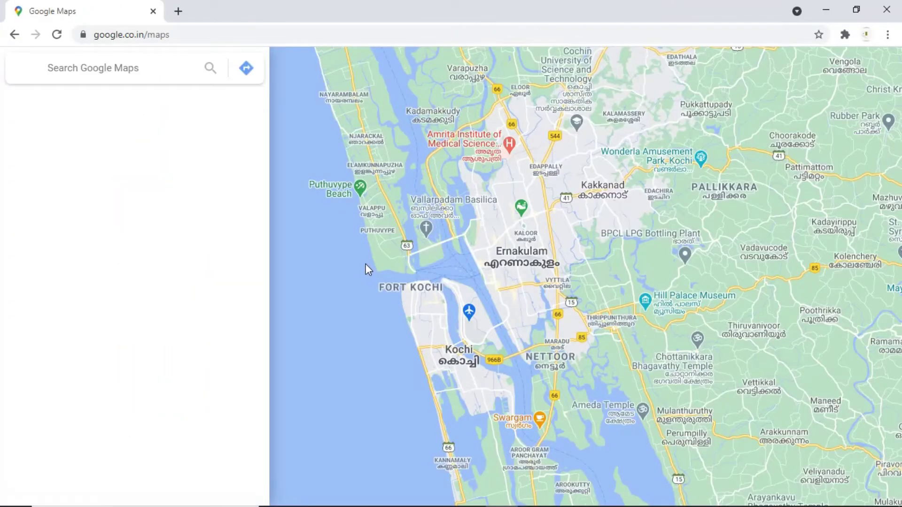
Zoom and pan Google Maps to frame Europe, Africa and Asia, with the side panel collapsed
{"action": "scroll", "coordinate": [368, 261], "scroll_direction": "down", "scroll_amount": 5}
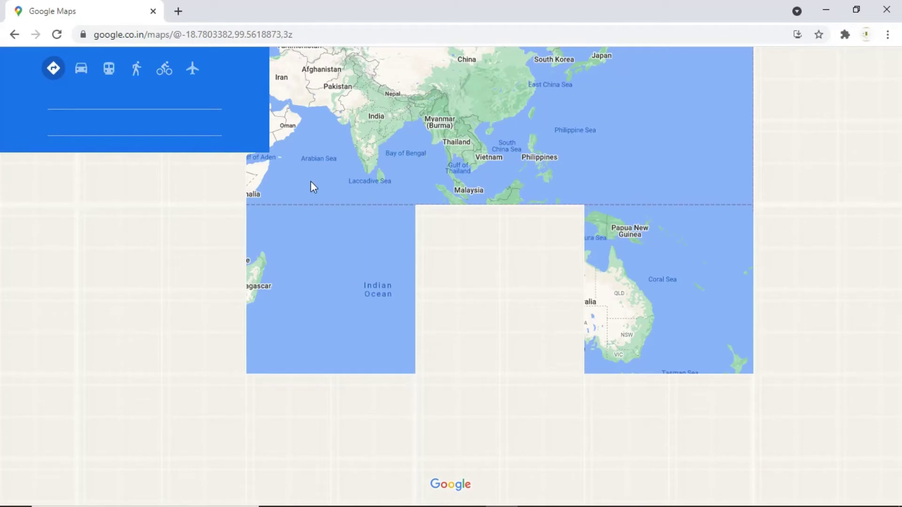
{"action": "left_click_drag", "start_coordinate": [465, 166], "coordinate": [642, 245]}
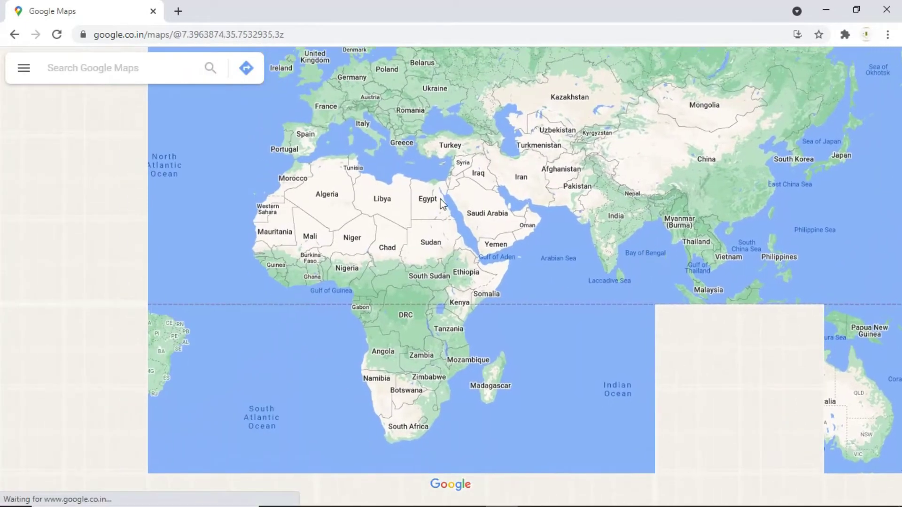
{"action": "left_click_drag", "start_coordinate": [359, 176], "coordinate": [423, 258]}
{"action": "left_click", "coordinate": [278, 68]}
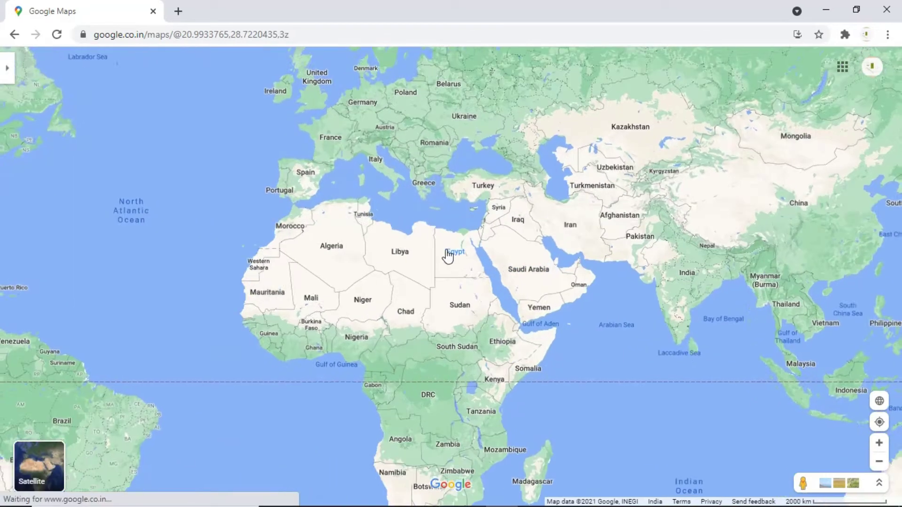
{"action": "scroll", "coordinate": [408, 241], "scroll_direction": "up", "scroll_amount": 1}
{"action": "left_click_drag", "start_coordinate": [408, 241], "coordinate": [423, 329]}
{"action": "scroll", "coordinate": [422, 329], "scroll_direction": "up", "scroll_amount": 1}
{"action": "scroll", "coordinate": [418, 239], "scroll_direction": "down", "scroll_amount": 2}
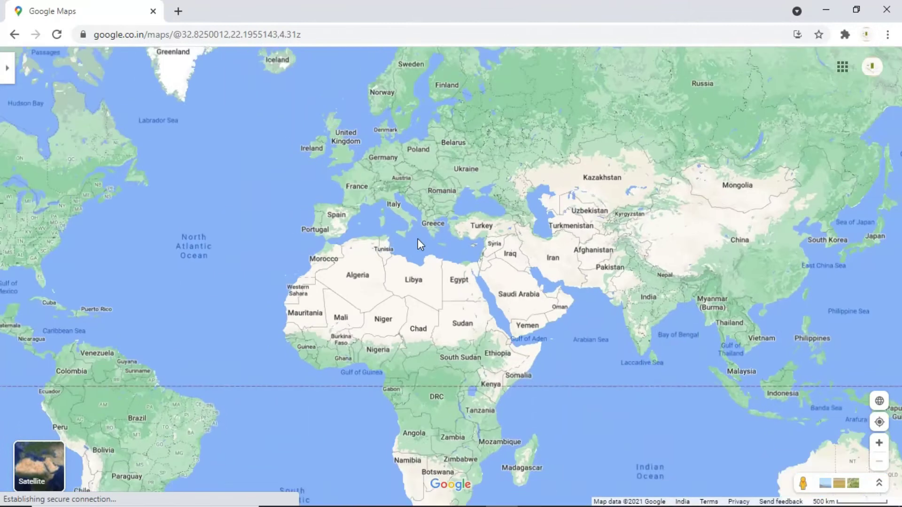
{"action": "left_click_drag", "start_coordinate": [535, 194], "coordinate": [440, 204]}
{"action": "left_click", "coordinate": [440, 204]}
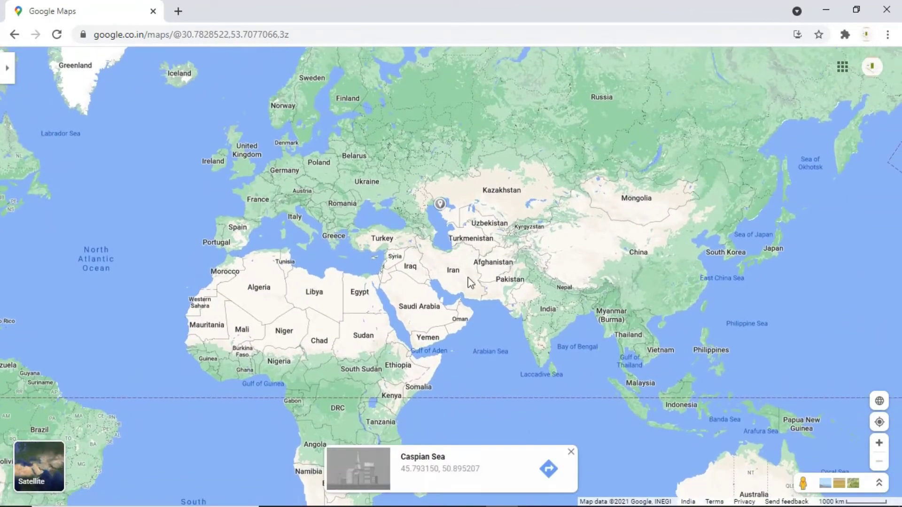
{"action": "left_click", "coordinate": [570, 455]}
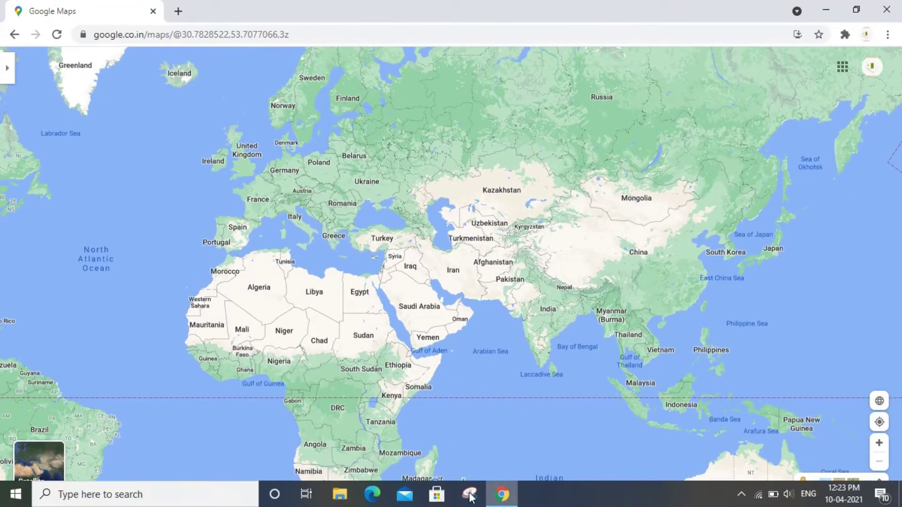
Snip the map area from Iceland down to Papua New Guinea with Snipping Tool
{"action": "left_click", "coordinate": [469, 494]}
{"action": "left_click", "coordinate": [640, 112]}
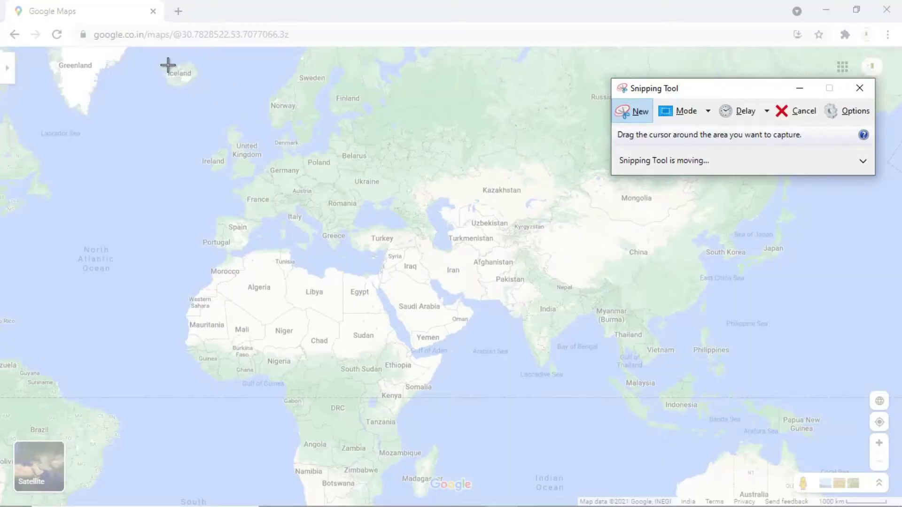
{"action": "mouse_move", "coordinate": [167, 64]}
{"action": "left_mouse_down"}
{"action": "mouse_move", "coordinate": [269, 365]}
{"action": "mouse_move", "coordinate": [721, 473]}
{"action": "mouse_move", "coordinate": [831, 463]}
{"action": "left_mouse_up"}
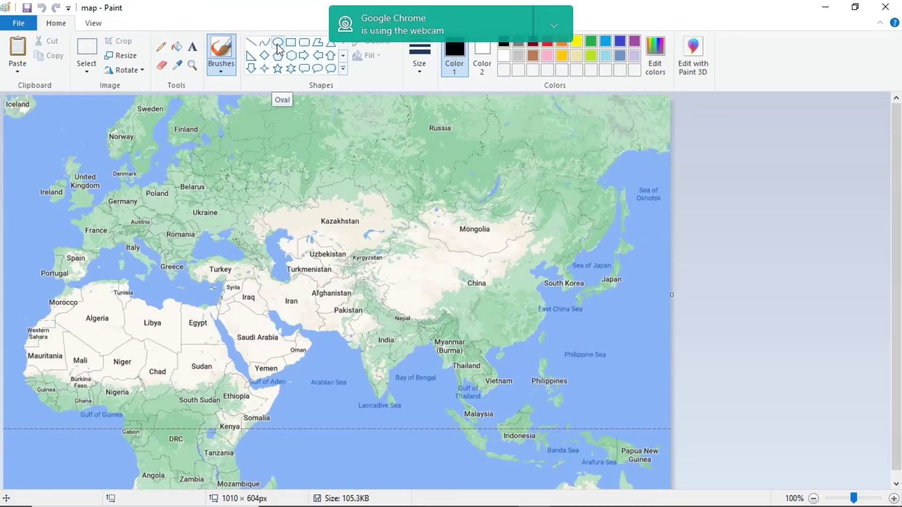
Draw a small red-filled circle on India in Paint
{"action": "left_click", "coordinate": [278, 43]}
{"action": "left_click_drag", "start_coordinate": [376, 348], "coordinate": [384, 356]}
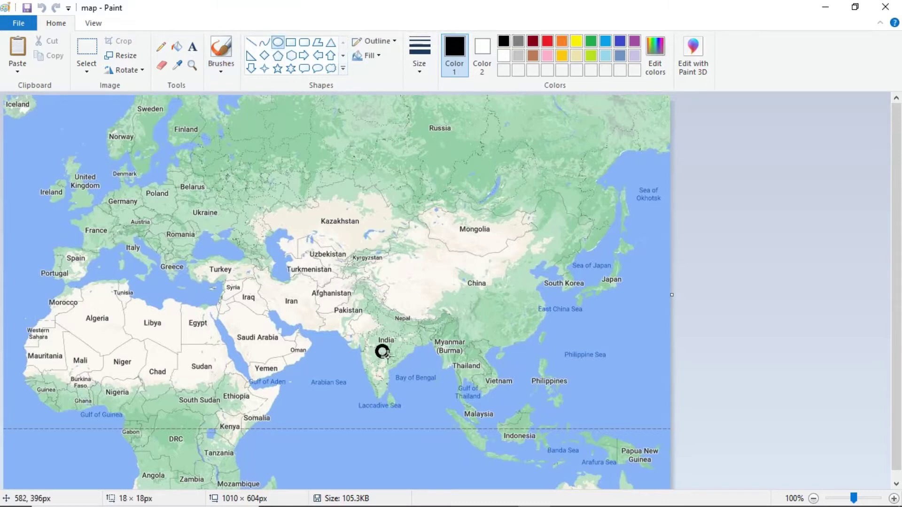
{"action": "left_click", "coordinate": [548, 41]}
{"action": "left_click", "coordinate": [482, 52]}
{"action": "left_click", "coordinate": [547, 41]}
{"action": "left_click", "coordinate": [177, 46]}
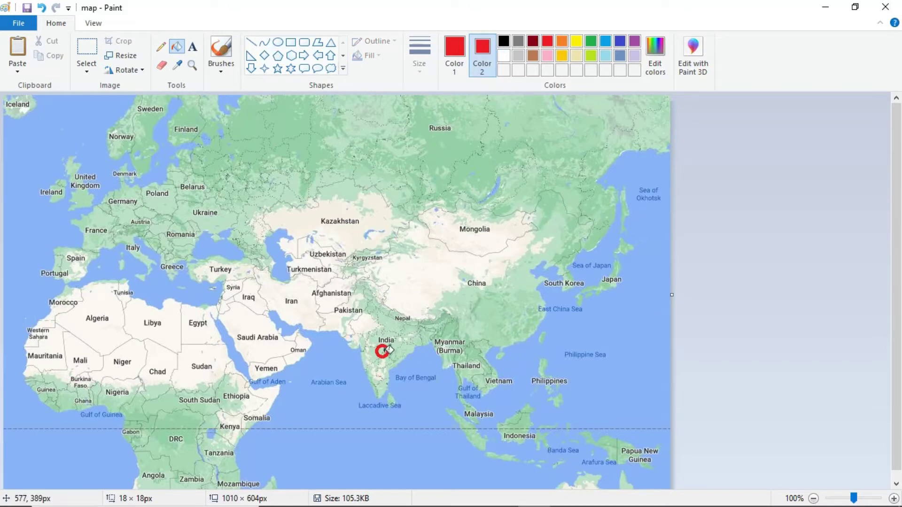
{"action": "left_click", "coordinate": [452, 73]}
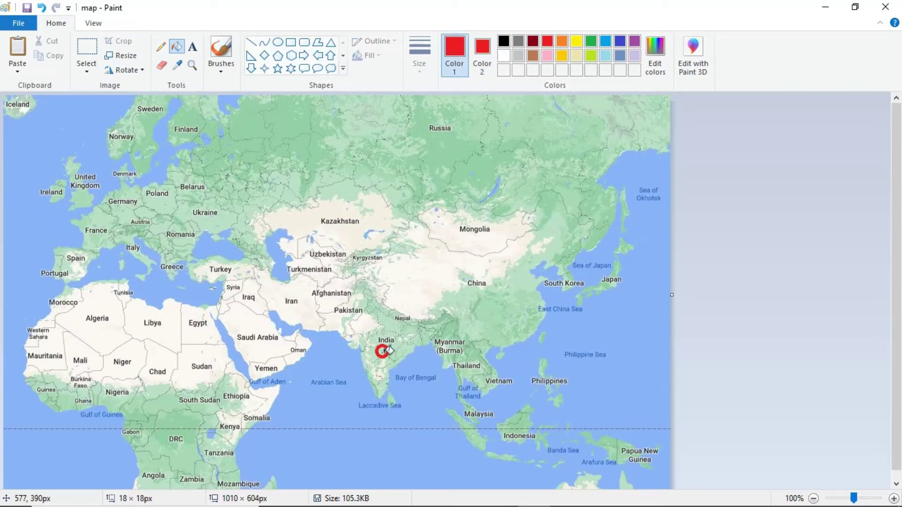
Draw a thick red route from India through China and Mongolia into eastern Russia
{"action": "left_click", "coordinate": [251, 42]}
{"action": "left_click", "coordinate": [420, 54]}
{"action": "left_click", "coordinate": [449, 172]}
{"action": "left_click_drag", "start_coordinate": [401, 334], "coordinate": [455, 279]}
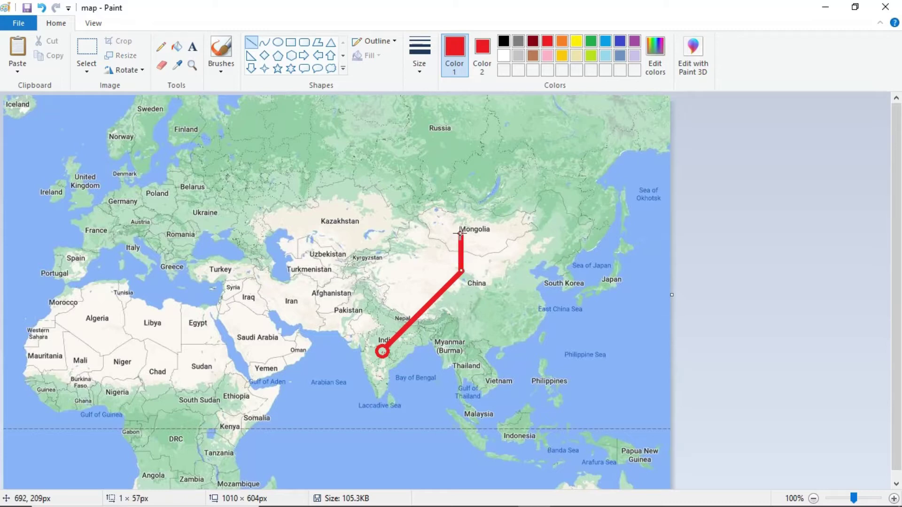
{"action": "left_click", "coordinate": [493, 257]}
{"action": "left_click_drag", "start_coordinate": [464, 226], "coordinate": [585, 106]}
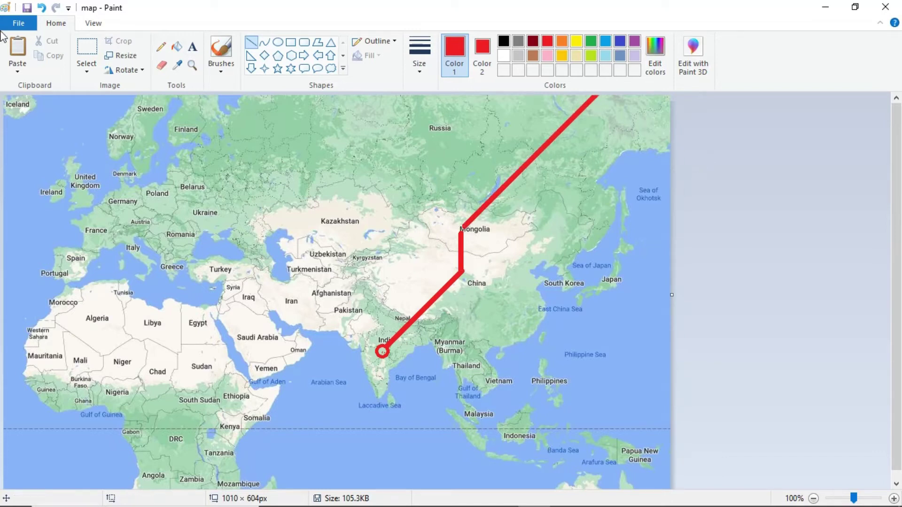
{"action": "left_click", "coordinate": [25, 25]}
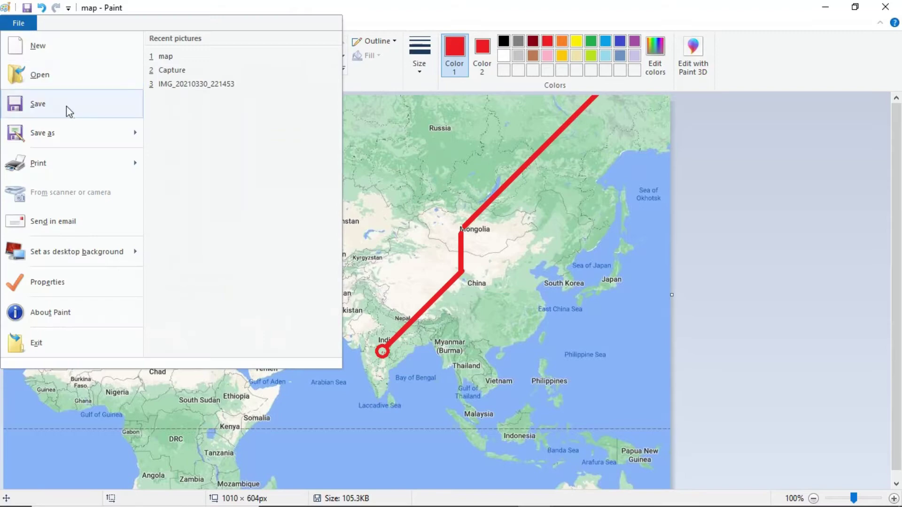
Add both map images to the timeline, ordered 'map' first and 'map2' directly after
{"action": "mouse_move", "coordinate": [135, 135]}
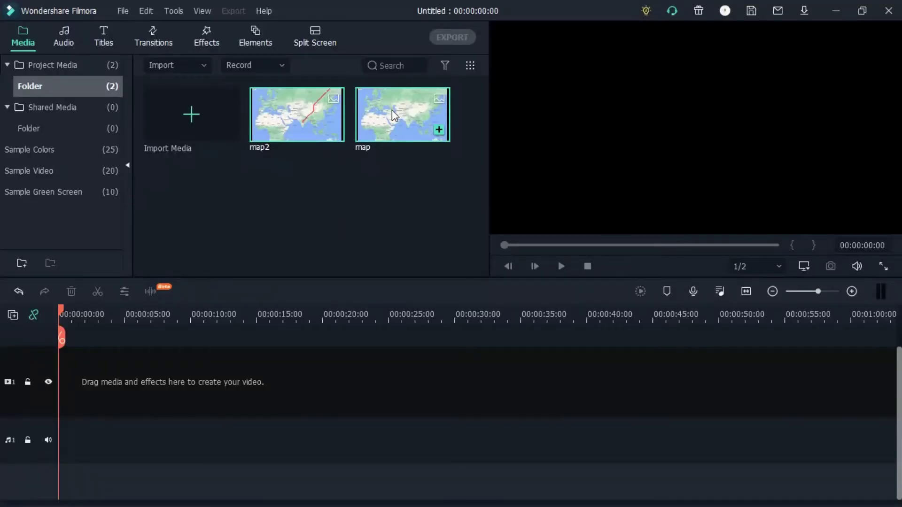
{"action": "left_click_drag", "start_coordinate": [394, 115], "coordinate": [139, 403]}
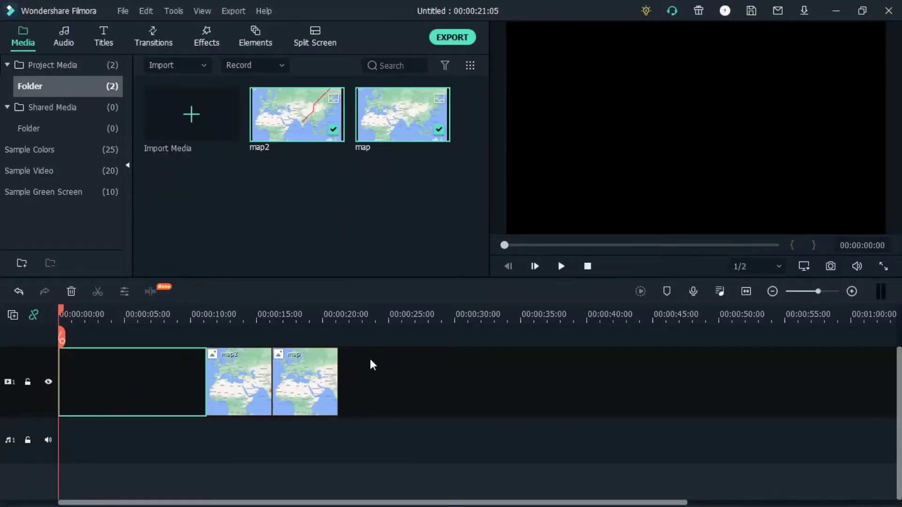
{"action": "left_click_drag", "start_coordinate": [230, 376], "coordinate": [89, 386]}
{"action": "left_click_drag", "start_coordinate": [294, 385], "coordinate": [113, 392]}
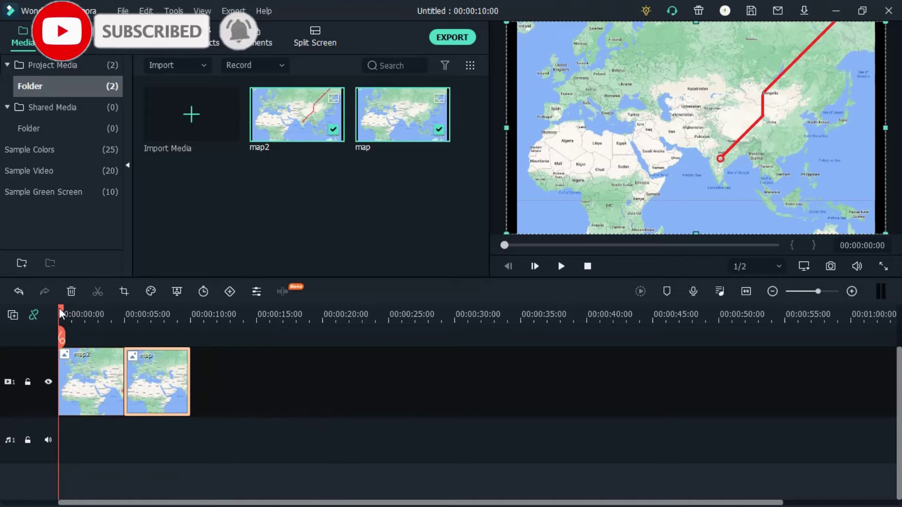
{"action": "left_click_drag", "start_coordinate": [62, 335], "coordinate": [169, 346]}
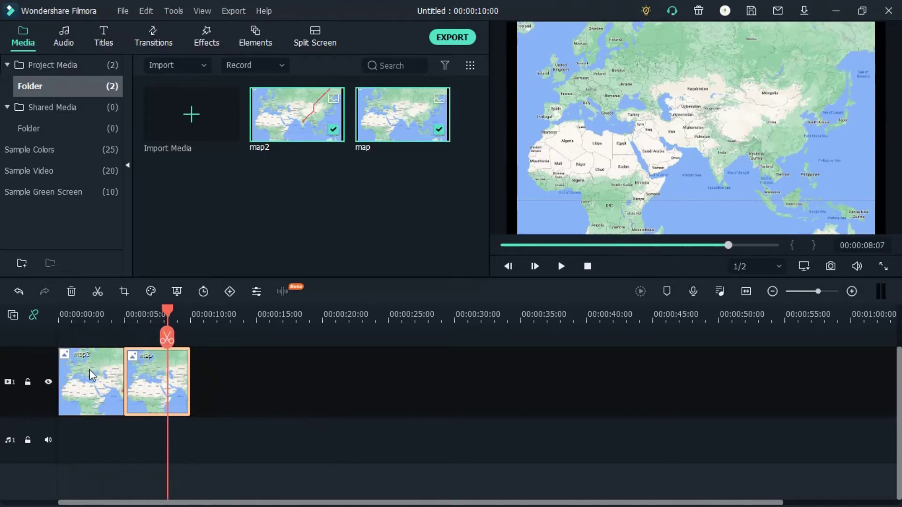
{"action": "left_click_drag", "start_coordinate": [91, 376], "coordinate": [234, 385]}
{"action": "left_click_drag", "start_coordinate": [164, 384], "coordinate": [94, 381]}
{"action": "left_click_drag", "start_coordinate": [215, 372], "coordinate": [150, 382]}
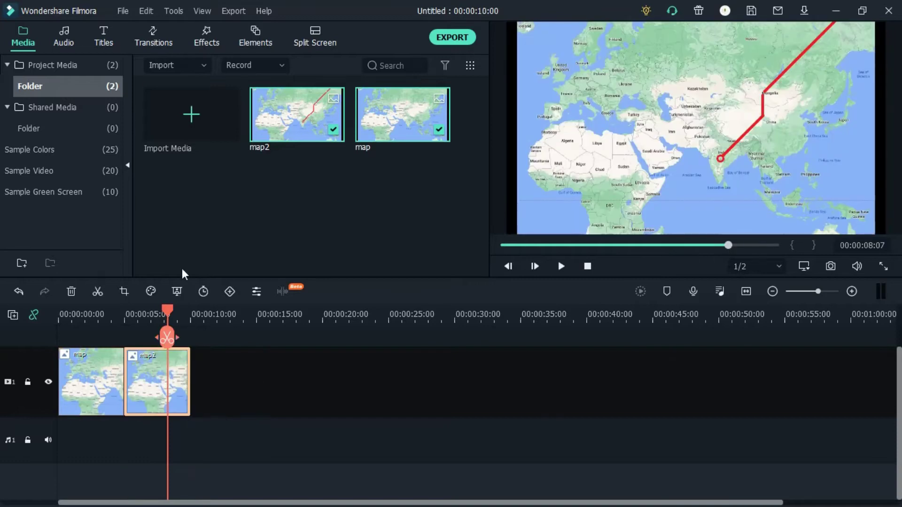
Find the Erase Slide transition by searching 'eras' and drop it between map and map2
{"action": "left_click", "coordinate": [162, 43]}
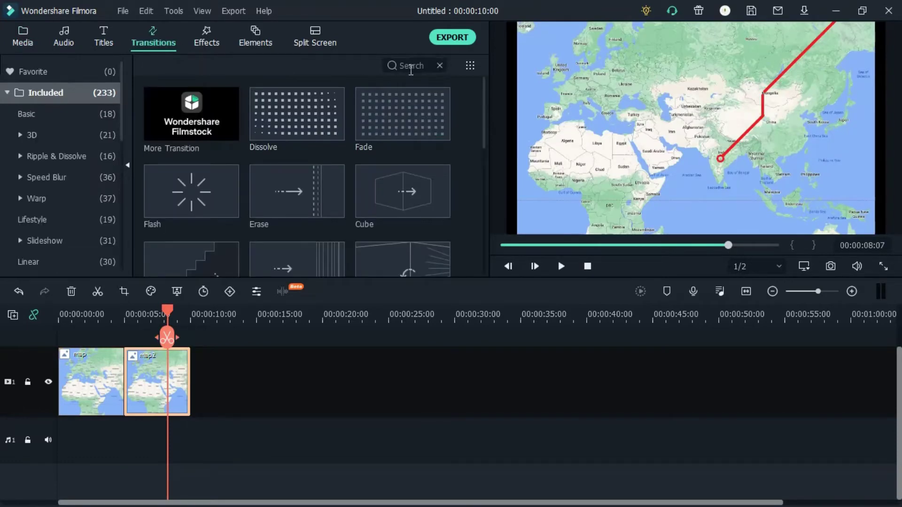
{"action": "left_click", "coordinate": [412, 69]}
{"action": "type", "text": "era"}
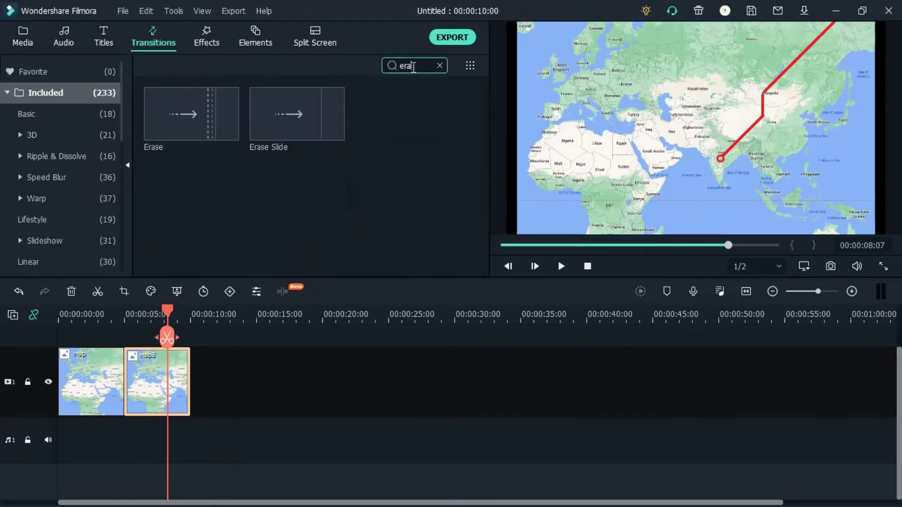
{"action": "type", "text": "s"}
{"action": "mouse_move", "coordinate": [312, 106]}
{"action": "left_mouse_down"}
{"action": "mouse_move", "coordinate": [171, 379]}
{"action": "mouse_move", "coordinate": [124, 379]}
{"action": "left_mouse_up"}
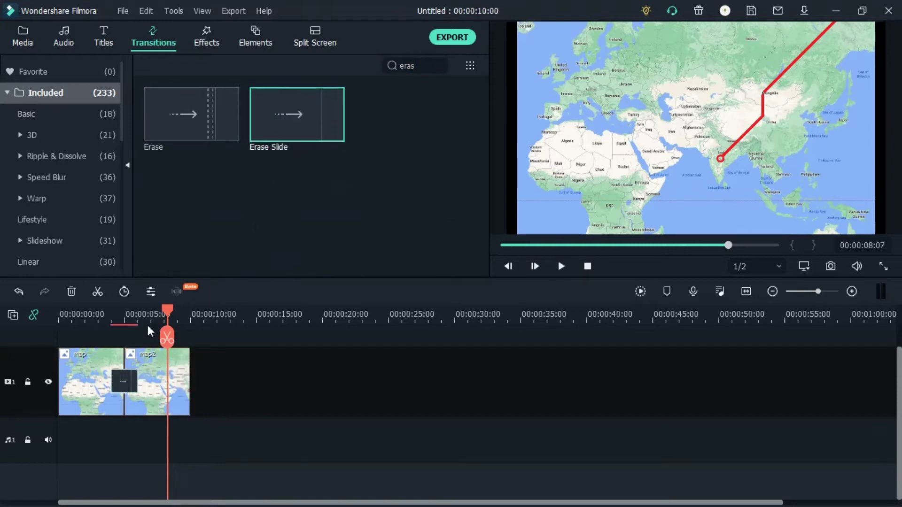
Preview the transition from about 00:00:04:02
{"action": "left_click_drag", "start_coordinate": [169, 309], "coordinate": [112, 312]}
{"action": "left_click", "coordinate": [562, 267]}
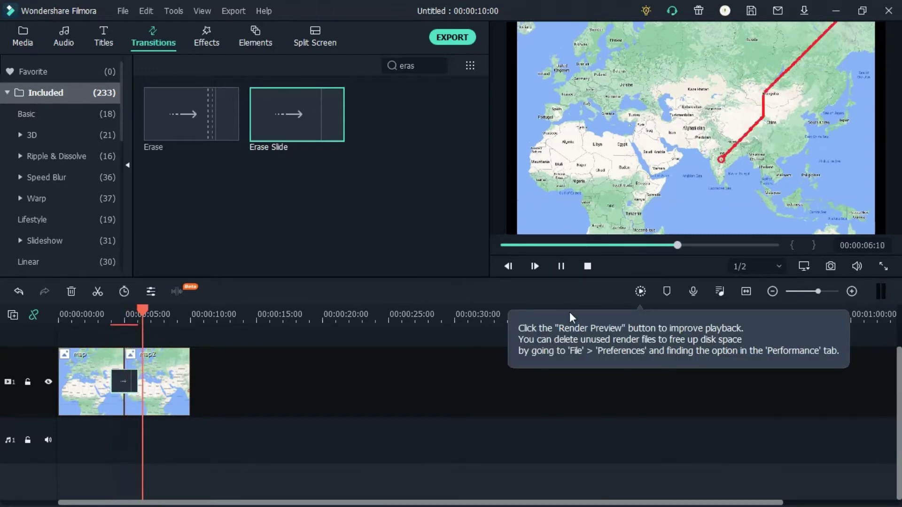
{"action": "left_click", "coordinate": [562, 267]}
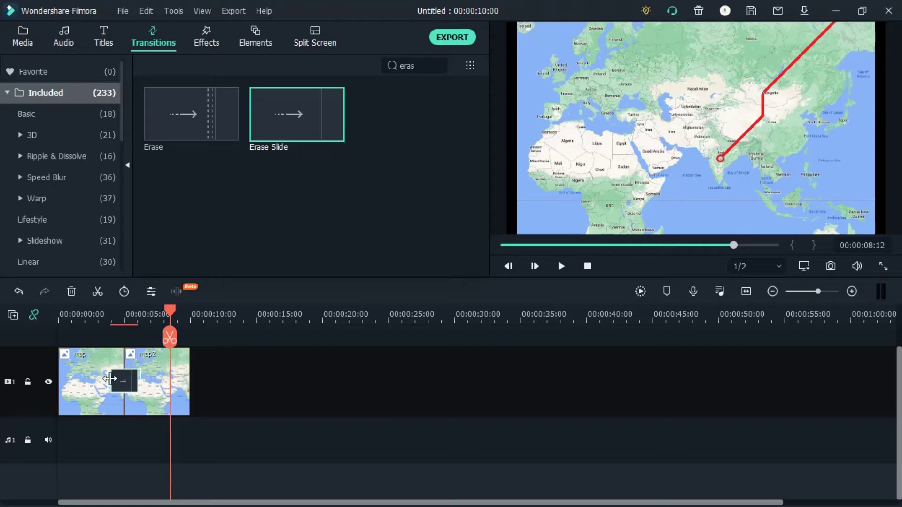
Stretch the Erase Slide transition across both map clips and preview it from near the start
{"action": "left_click_drag", "start_coordinate": [107, 379], "coordinate": [51, 380]}
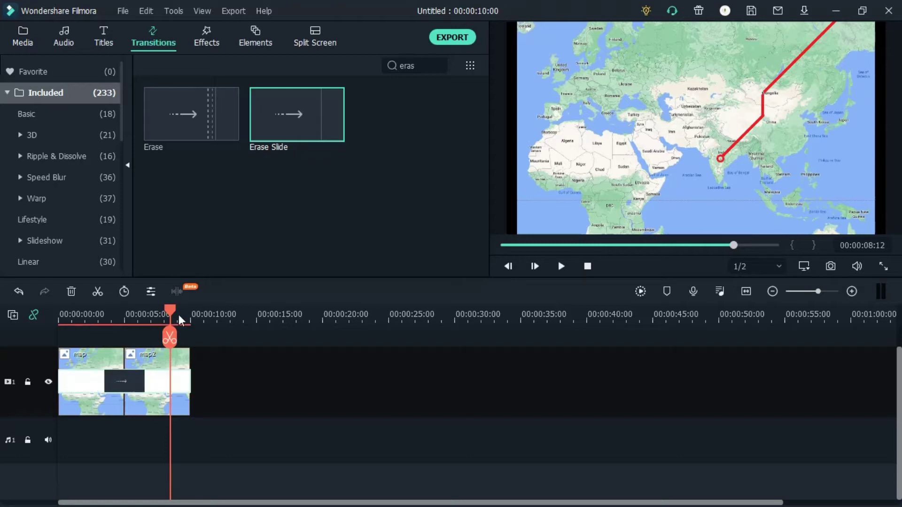
{"action": "left_click_drag", "start_coordinate": [170, 314], "coordinate": [84, 314]}
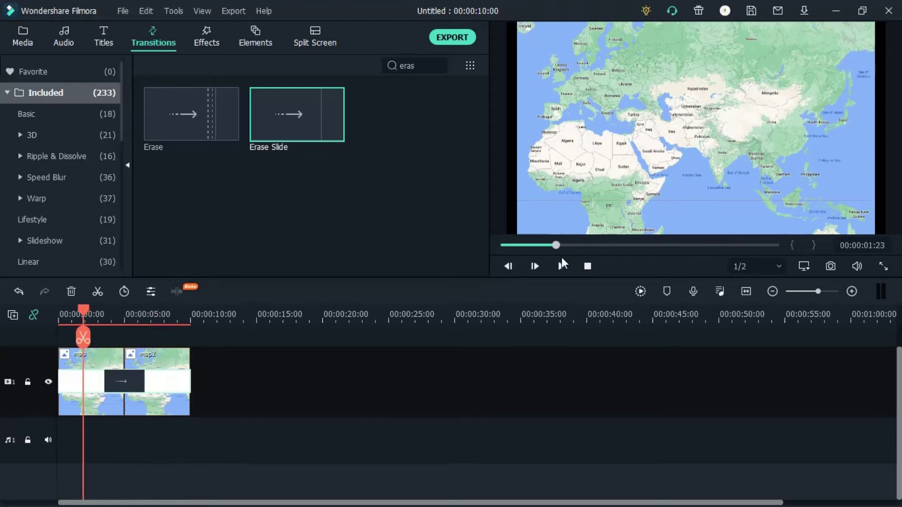
{"action": "left_click", "coordinate": [562, 261]}
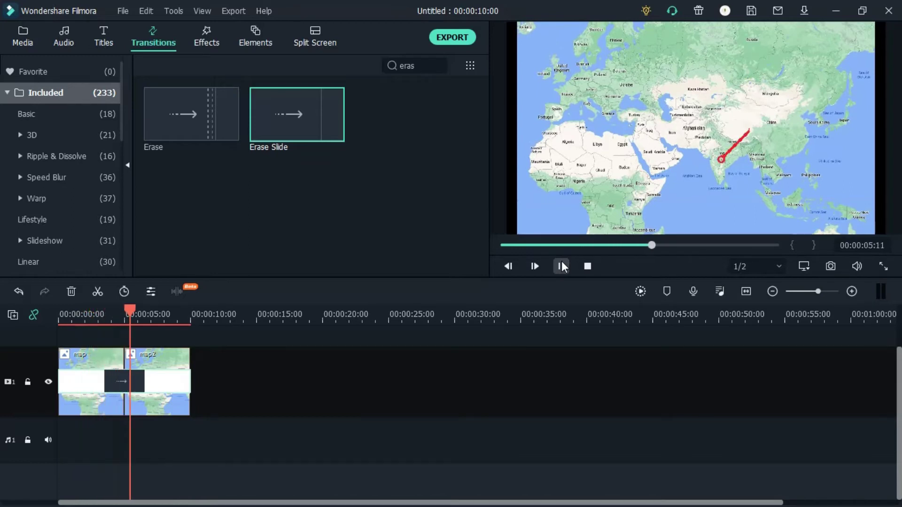
{"action": "left_click", "coordinate": [562, 261]}
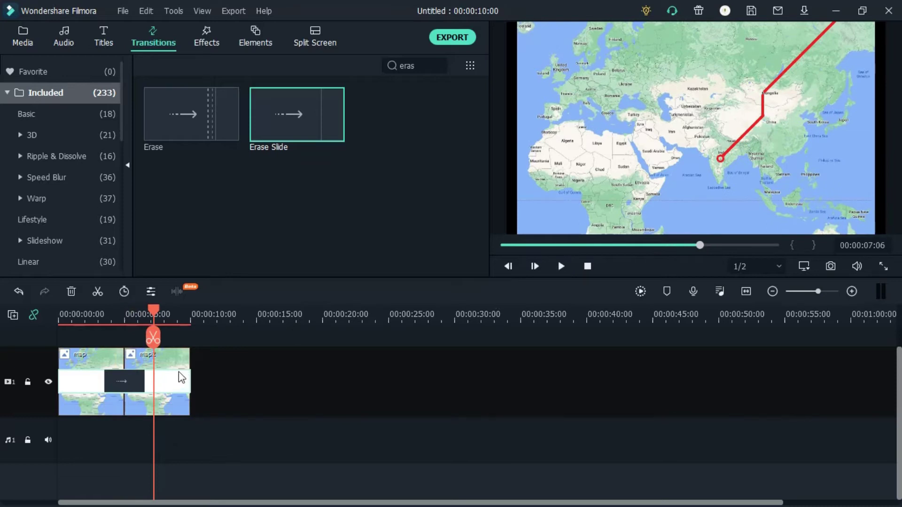
{"action": "left_click_drag", "start_coordinate": [154, 338], "coordinate": [120, 363]}
Export the project as 'map vid' in MP4 format at 1920x1080
{"action": "left_click", "coordinate": [121, 363]}
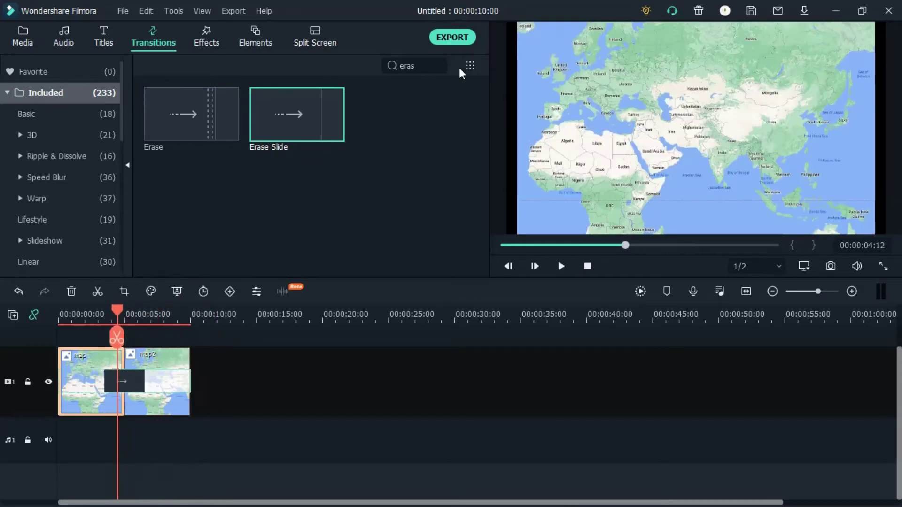
{"action": "left_click", "coordinate": [451, 37]}
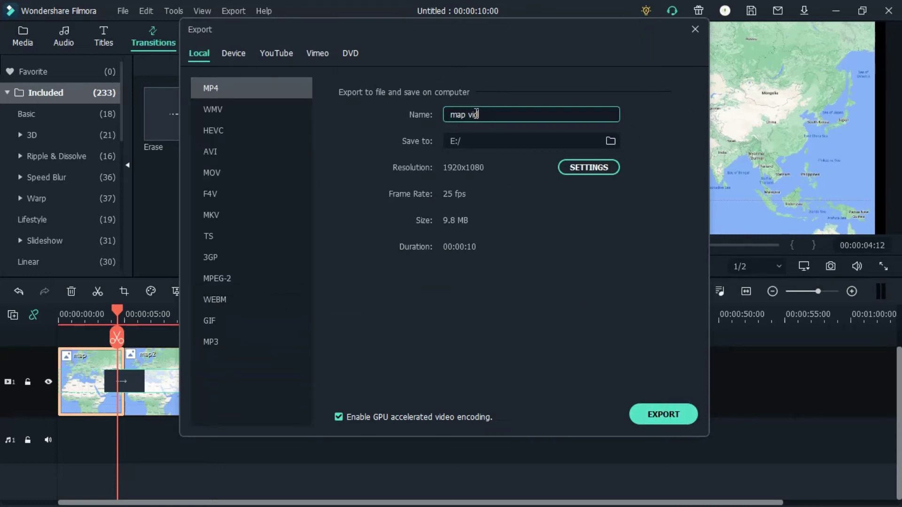
{"action": "left_click", "coordinate": [671, 415]}
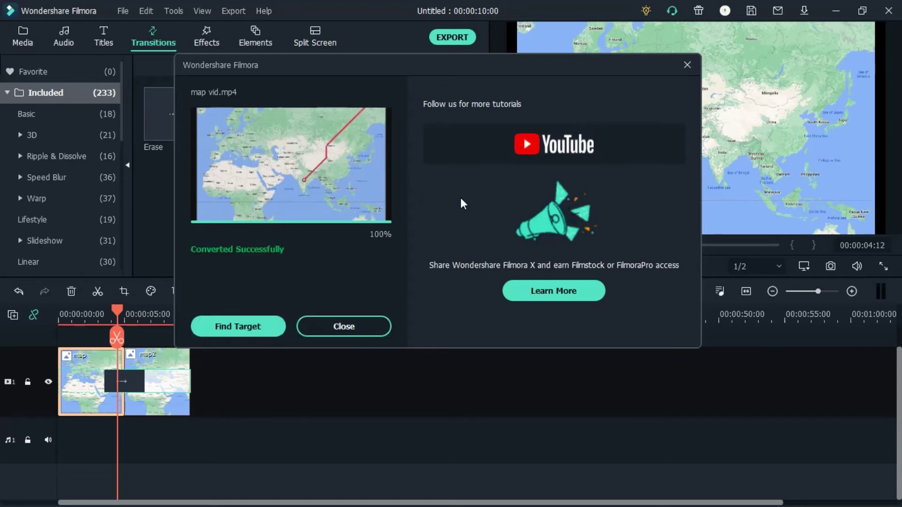
Import the exported 'map vid' file into the project media
{"action": "left_click", "coordinate": [346, 329]}
{"action": "left_click", "coordinate": [22, 37]}
{"action": "left_click", "coordinate": [194, 115]}
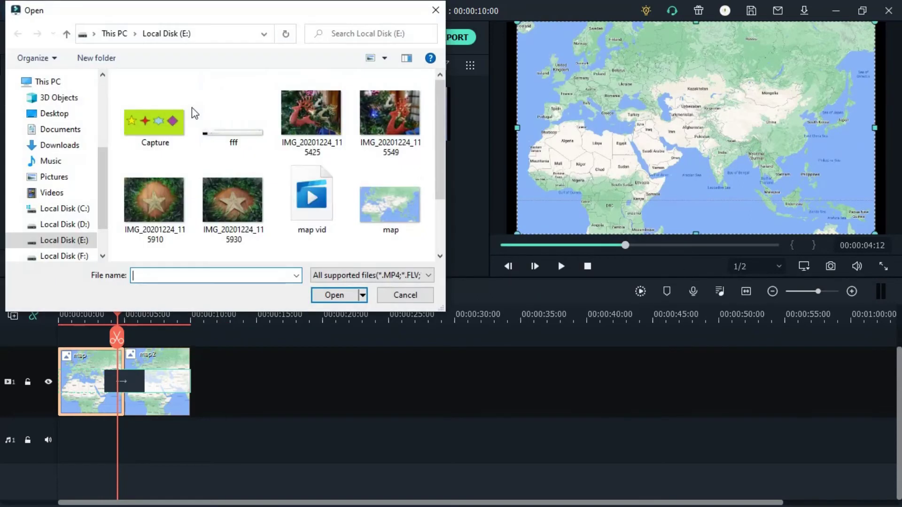
{"action": "left_click", "coordinate": [312, 198]}
{"action": "left_click", "coordinate": [334, 295]}
Split map vid at the playhead, deleting the left part and the gap so it starts at zero
{"action": "left_click", "coordinate": [120, 339]}
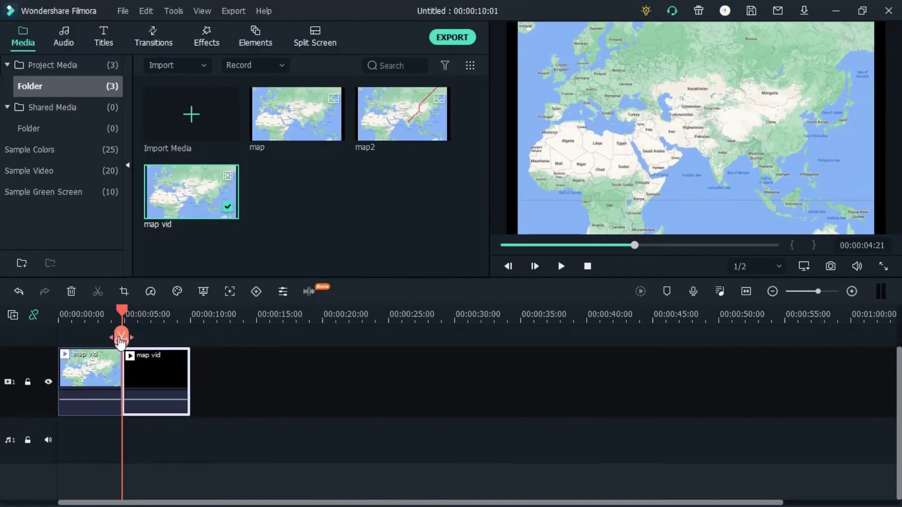
{"action": "left_click", "coordinate": [93, 363]}
{"action": "key", "text": "Delete"}
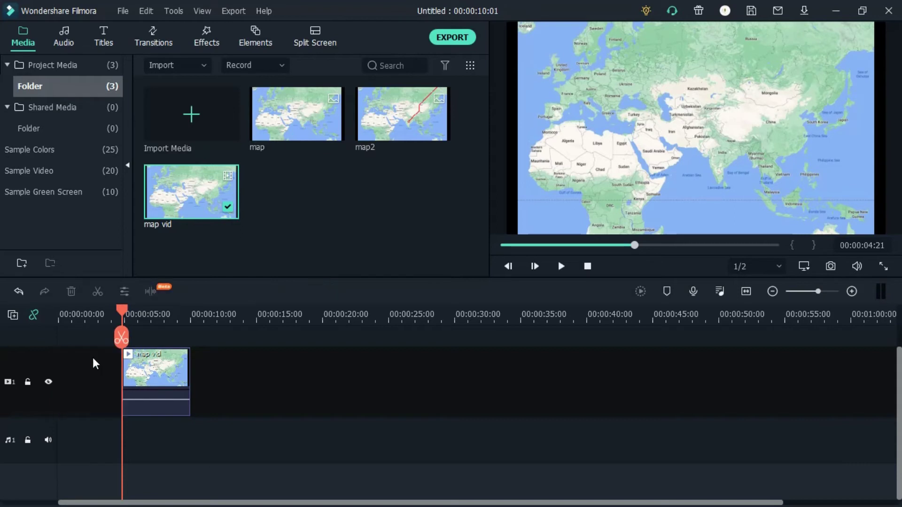
{"action": "left_click", "coordinate": [92, 372]}
{"action": "key", "text": "Delete"}
Play the trimmed 5-second clip from the start and scrub through it to check the route
{"action": "left_click_drag", "start_coordinate": [123, 313], "coordinate": [65, 334]}
{"action": "left_click", "coordinate": [561, 266]}
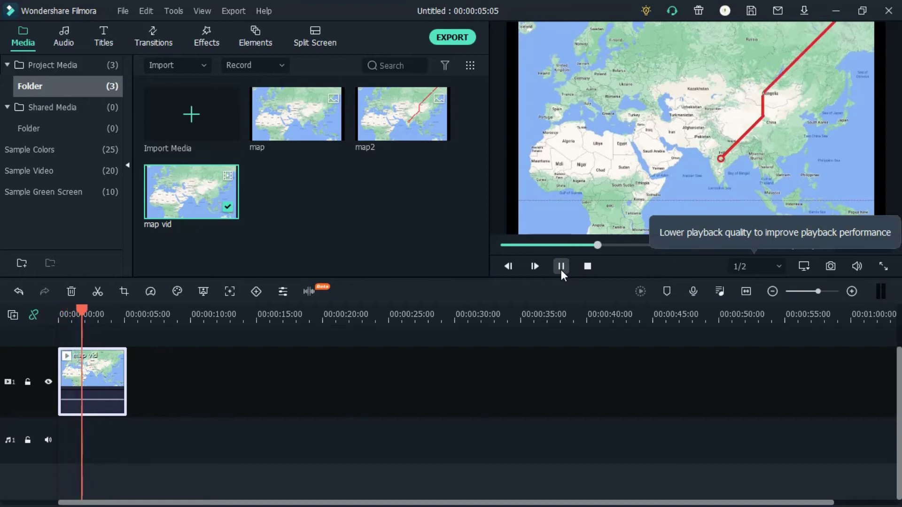
{"action": "left_click", "coordinate": [561, 270]}
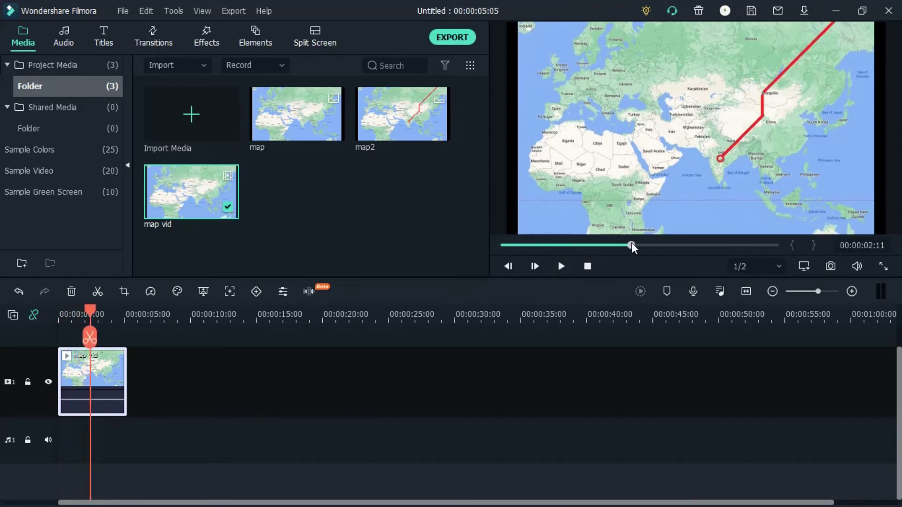
{"action": "left_click_drag", "start_coordinate": [630, 251], "coordinate": [607, 245]}
{"action": "left_click", "coordinate": [508, 266]}
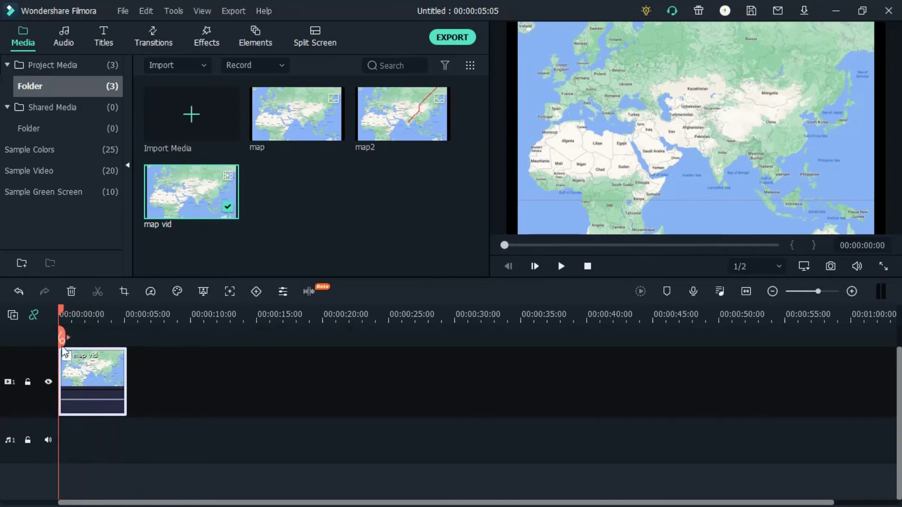
Fit a 16:9 crop frame of 1148 x 646 around Asia in map vid's Crop and Zoom
{"action": "right_click", "coordinate": [78, 366]}
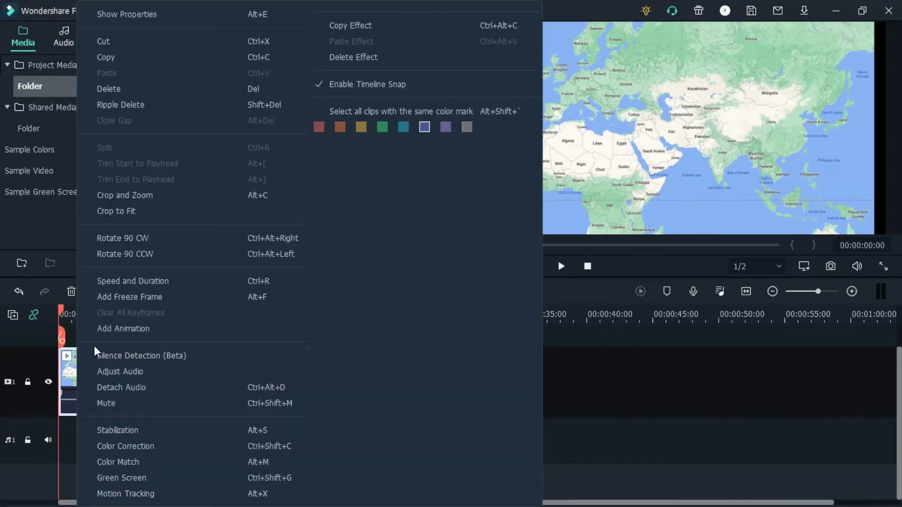
{"action": "left_click", "coordinate": [134, 198]}
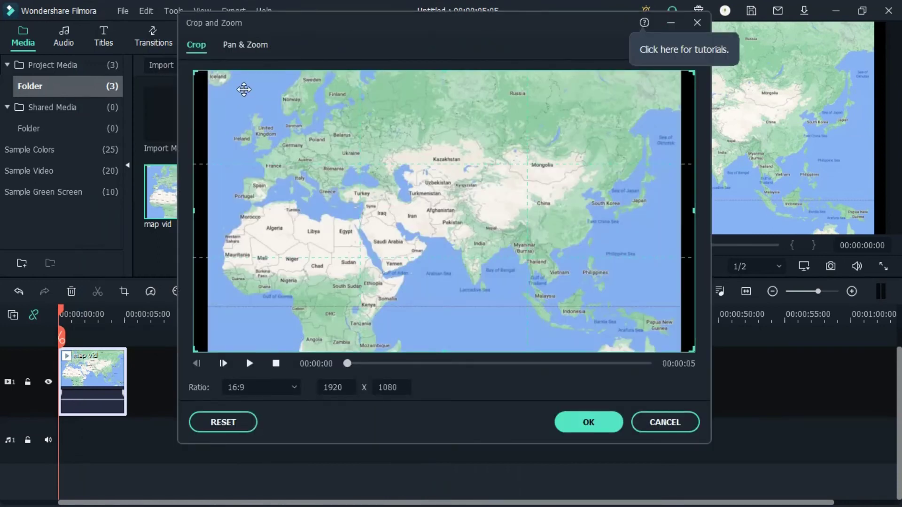
{"action": "left_click", "coordinate": [245, 45]}
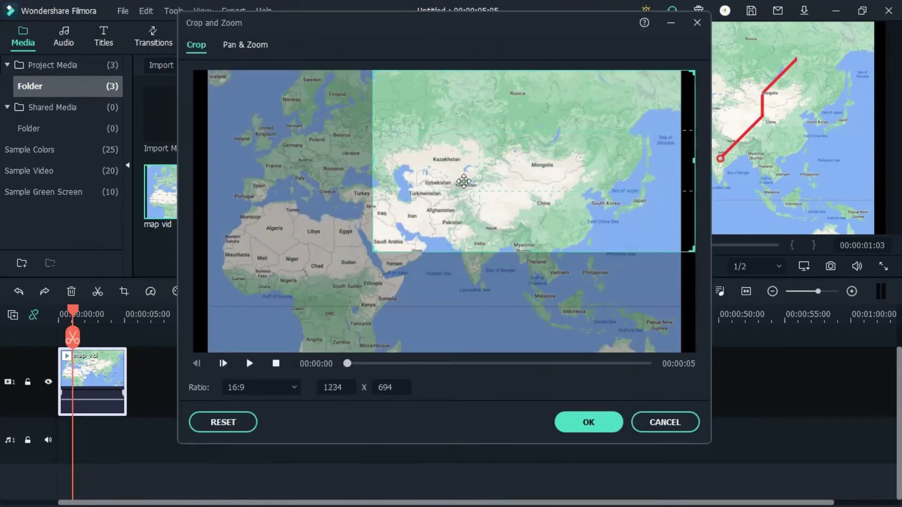
{"action": "left_click_drag", "start_coordinate": [463, 182], "coordinate": [472, 208]}
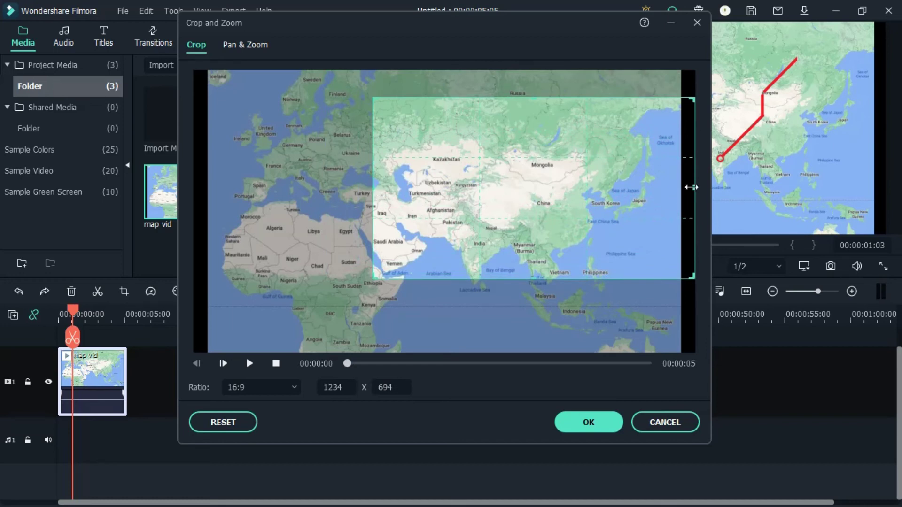
{"action": "left_click_drag", "start_coordinate": [691, 187], "coordinate": [673, 203]}
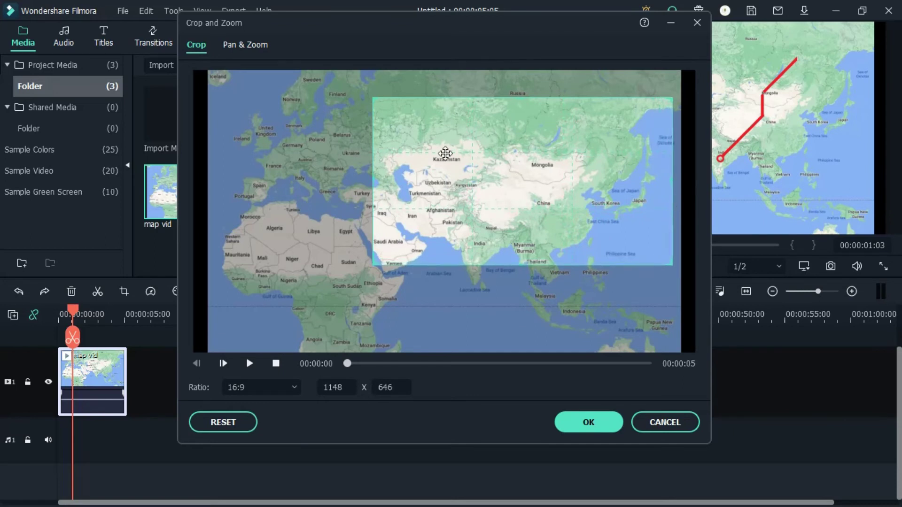
Set Pan & Zoom to start over the Middle East and India and end over Mongolia
{"action": "mouse_move", "coordinate": [525, 176]}
{"action": "left_mouse_down"}
{"action": "mouse_move", "coordinate": [515, 199]}
{"action": "mouse_move", "coordinate": [534, 184]}
{"action": "left_mouse_up"}
{"action": "left_click", "coordinate": [241, 47]}
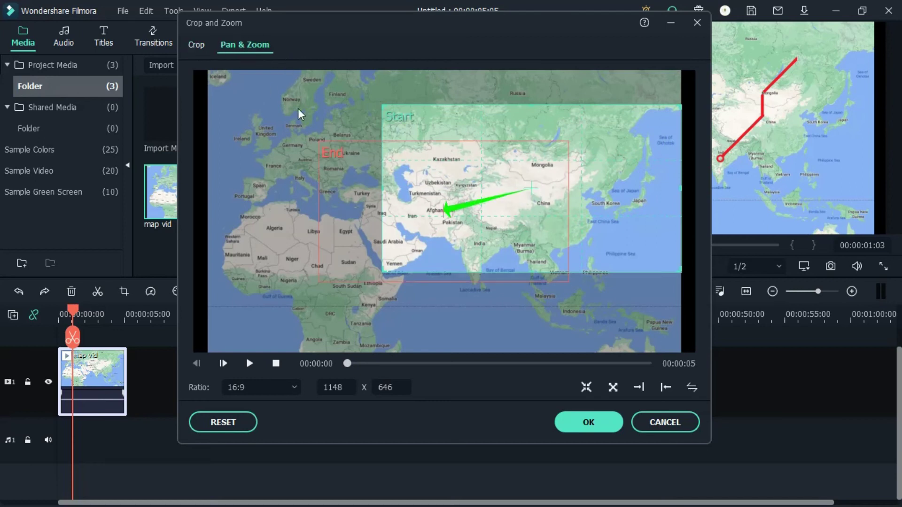
{"action": "left_click_drag", "start_coordinate": [507, 181], "coordinate": [454, 237]}
{"action": "left_click", "coordinate": [345, 141]}
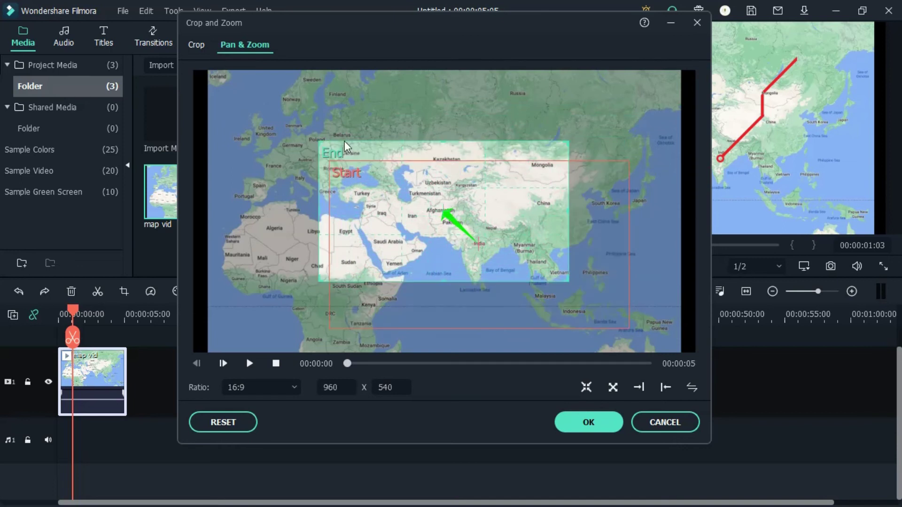
{"action": "left_click_drag", "start_coordinate": [344, 141], "coordinate": [655, 74]}
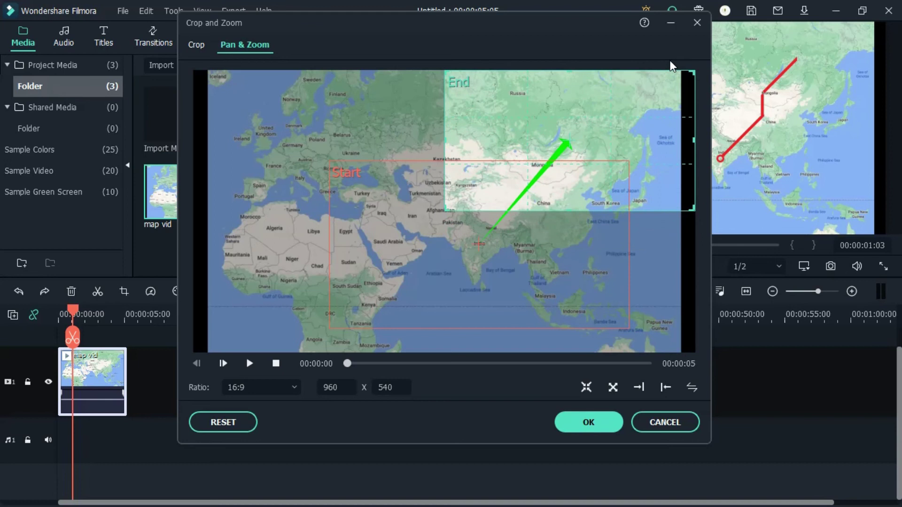
Apply the crop and Pan & Zoom settings and play map vid from the beginning
{"action": "left_click", "coordinate": [594, 421]}
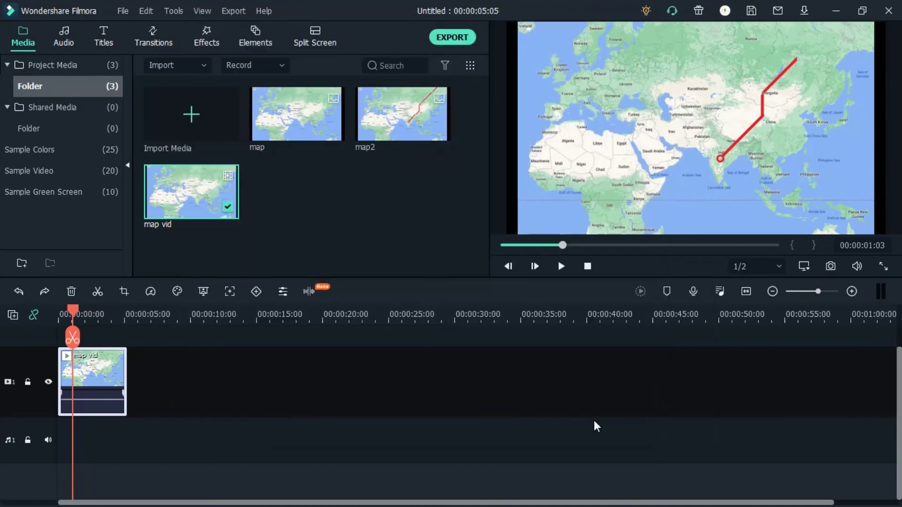
{"action": "left_click_drag", "start_coordinate": [73, 311], "coordinate": [38, 327]}
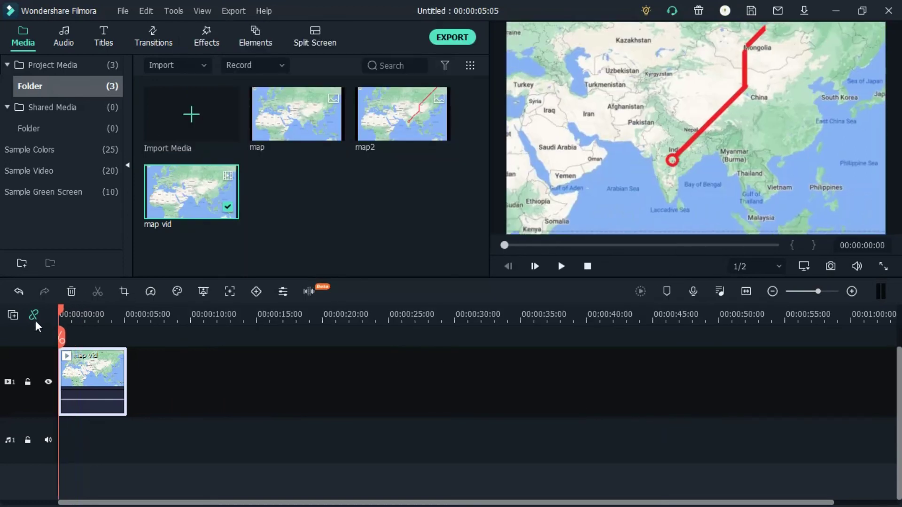
{"action": "left_click", "coordinate": [558, 270]}
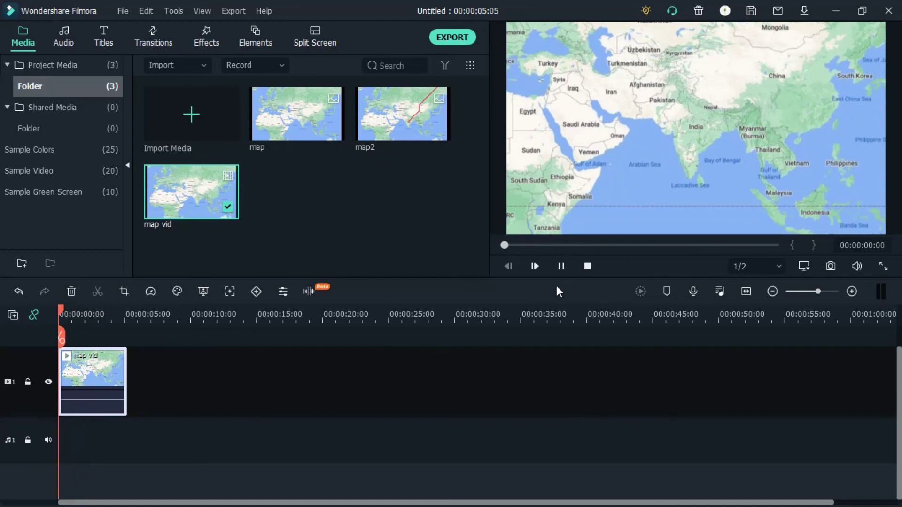